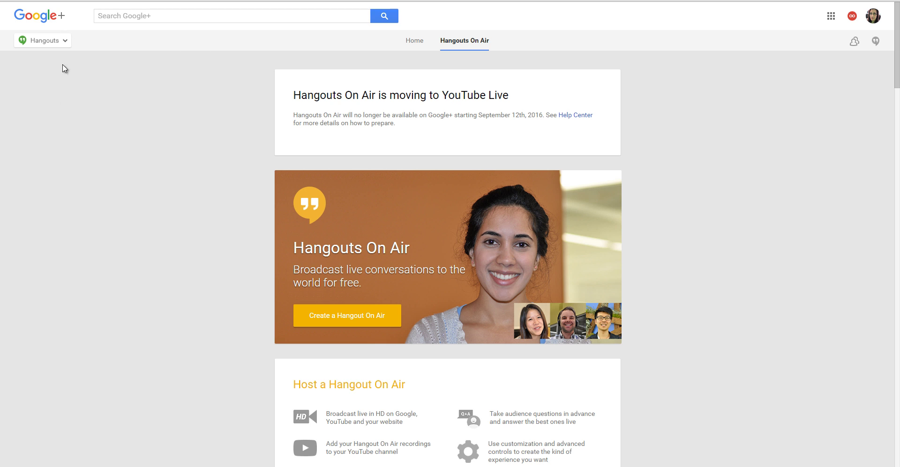
Step: Start a Google+ Hangout On Air, review its September 12th cutoff notice, then cancel it
left_click(42, 43)
left_click(360, 319)
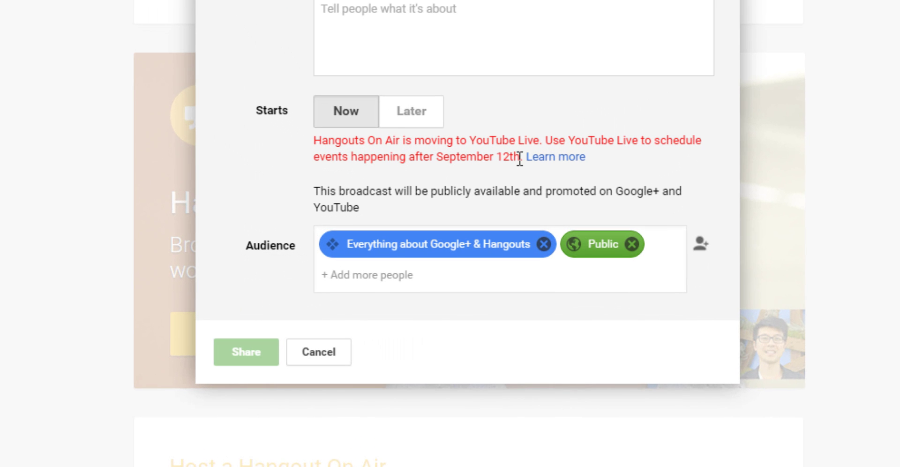
left_click_drag(520, 157, 438, 156)
left_click(438, 156)
left_click(319, 352)
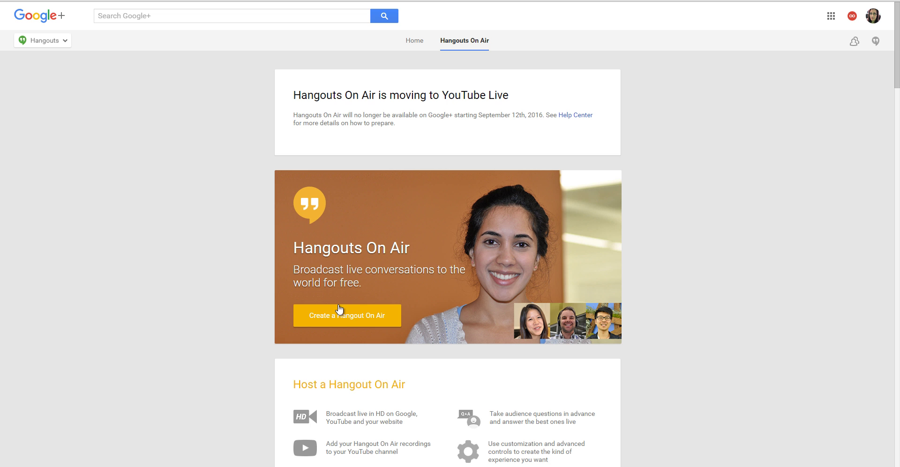
Step: Switch to YouTube and open Creator Studio's Live Streaming Events list
key("ctrl+Tab")
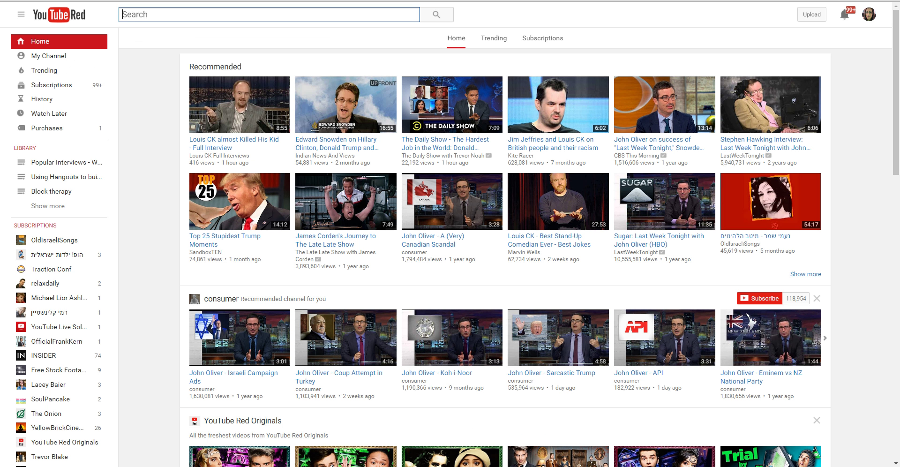
left_click(870, 15)
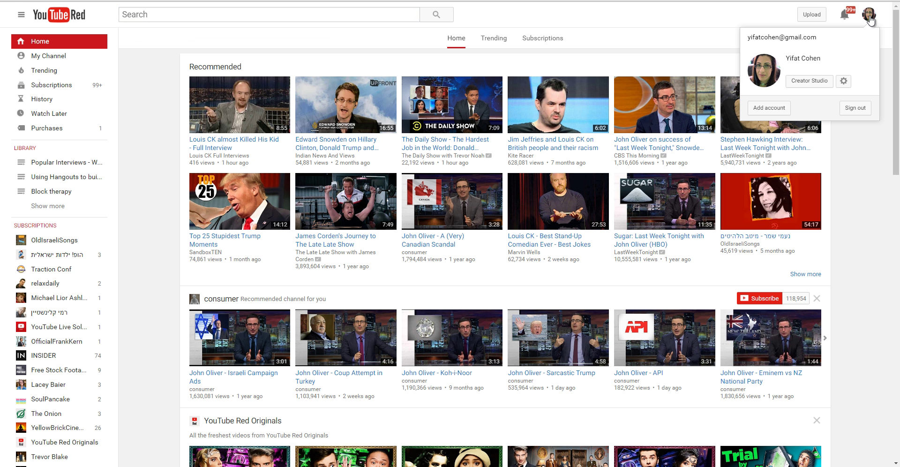
left_click(816, 82)
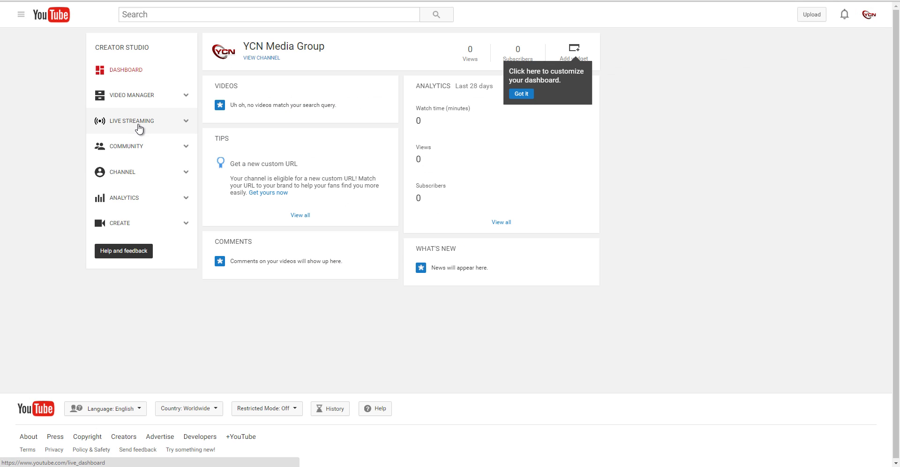
left_click(140, 127)
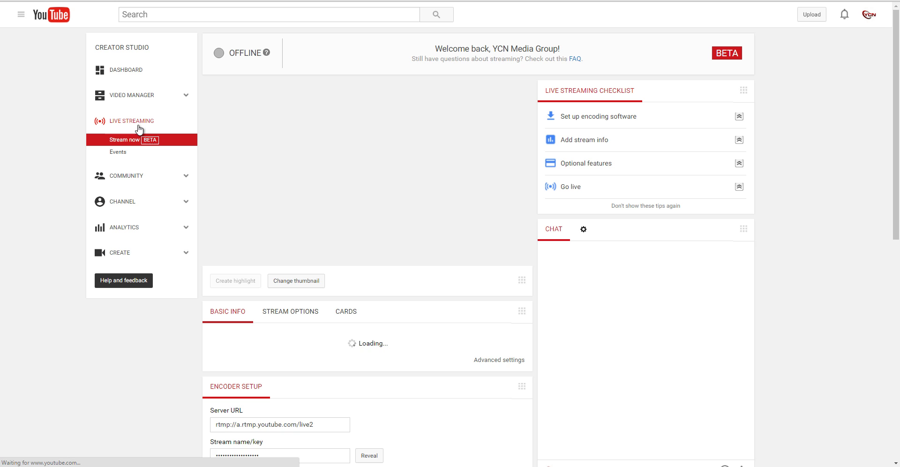
left_click(120, 154)
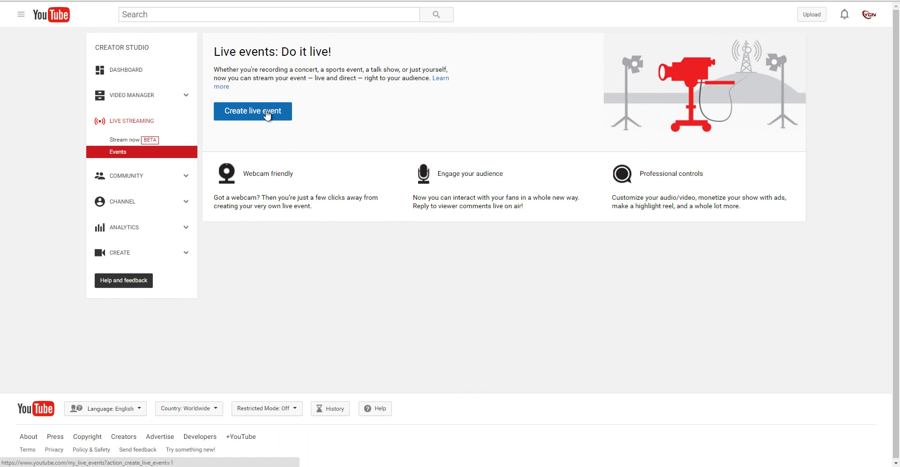
Step: Begin a new live event, comparing it with Google+'s scheduled Hangout On Air form
left_click(267, 115)
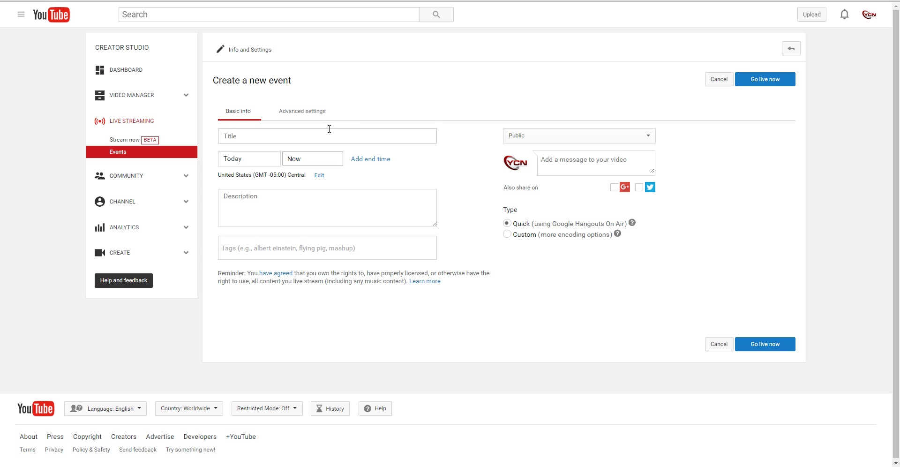
left_click(315, 139)
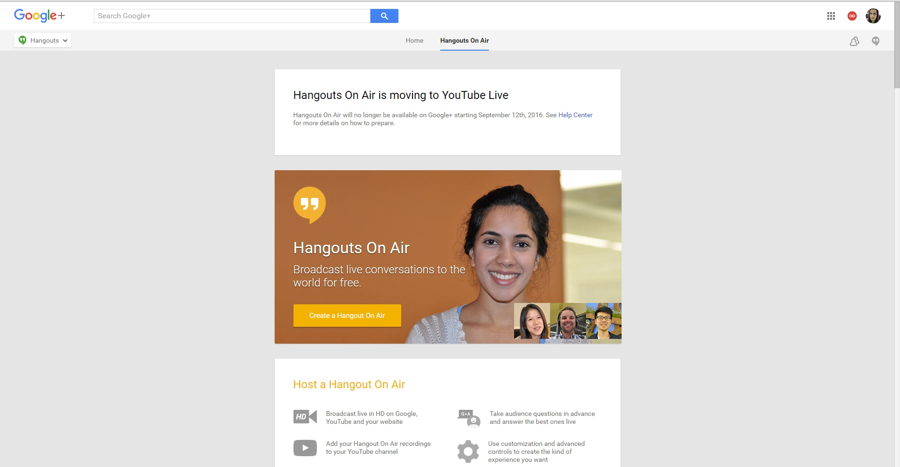
left_click(363, 320)
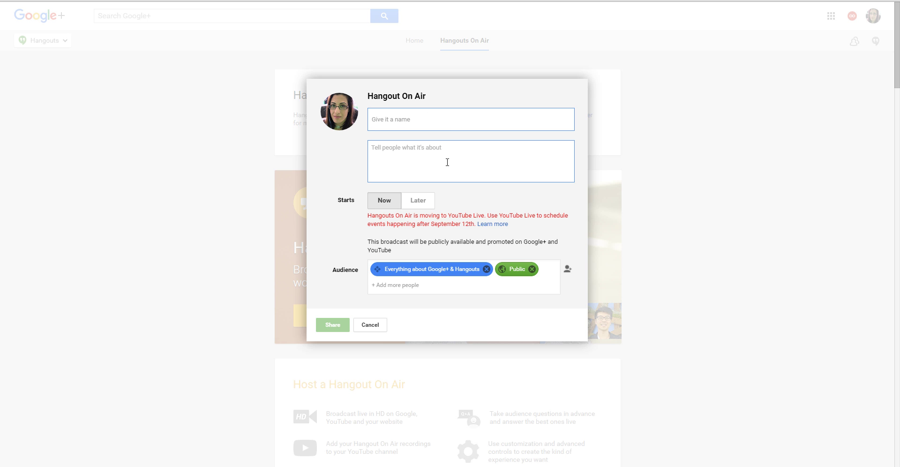
left_click(429, 207)
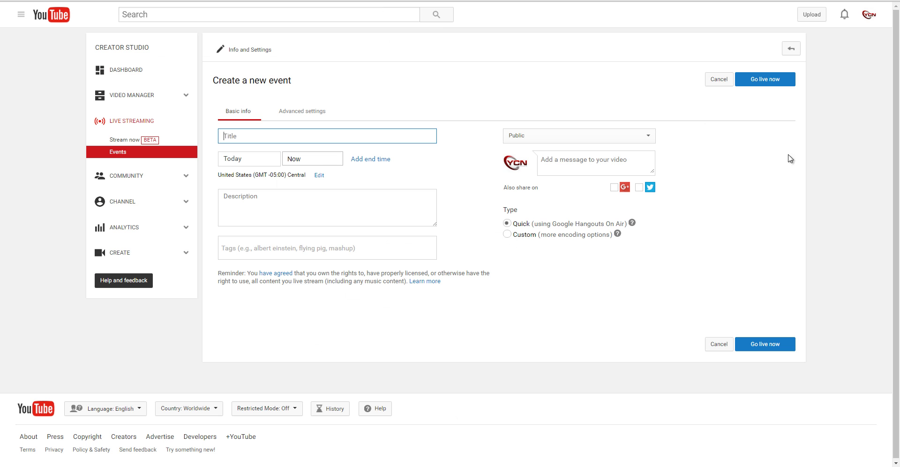
Step: Set the new event's start date to today at 5:00 PM
left_click(382, 140)
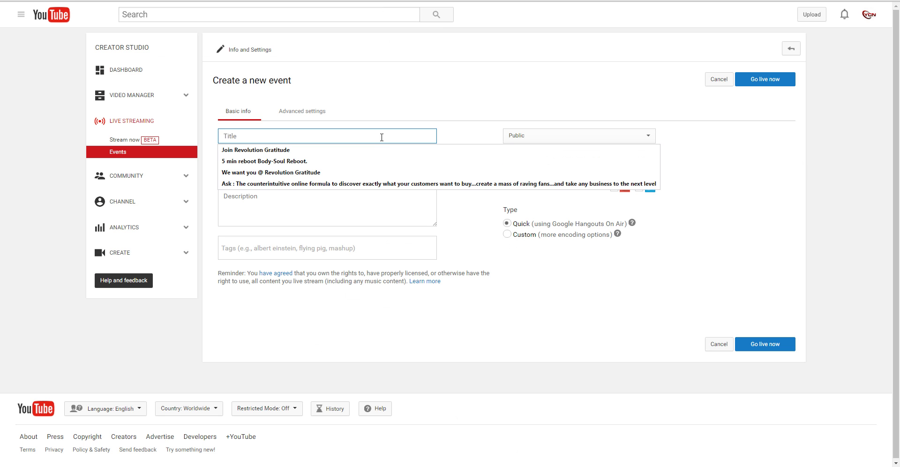
left_click(261, 161)
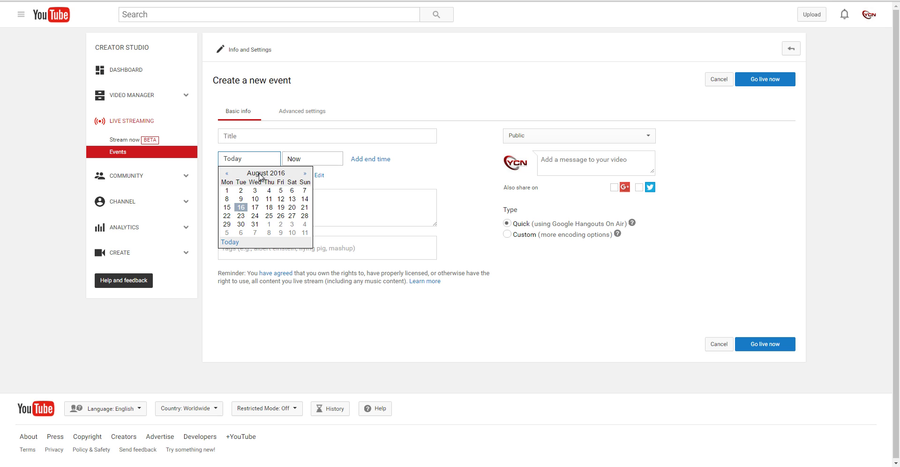
left_click(240, 207)
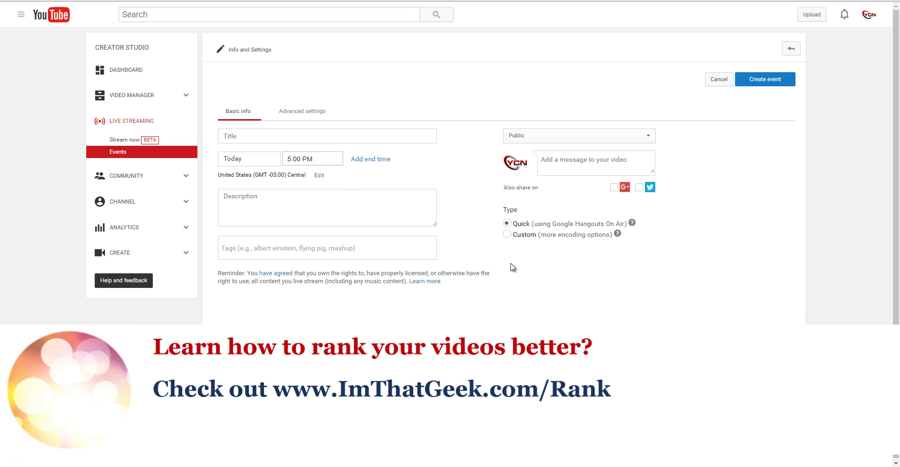
left_click(334, 215)
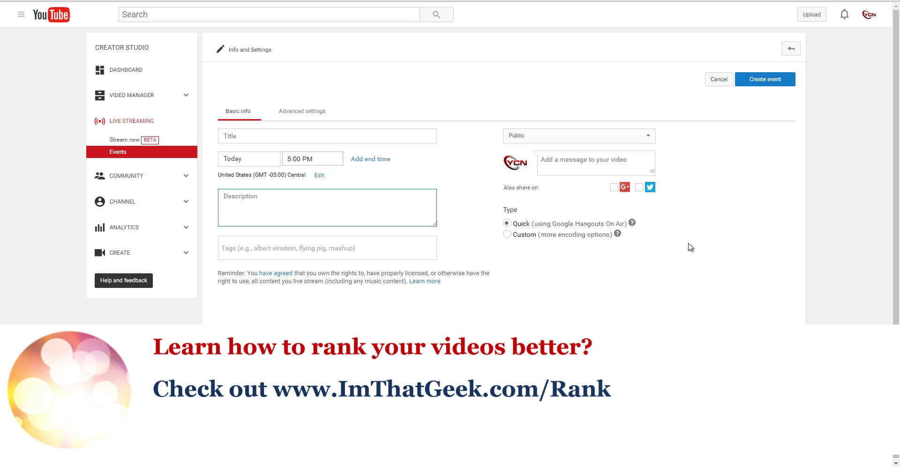
Step: Keep the event's privacy on Public and view its Advanced settings
left_click(557, 137)
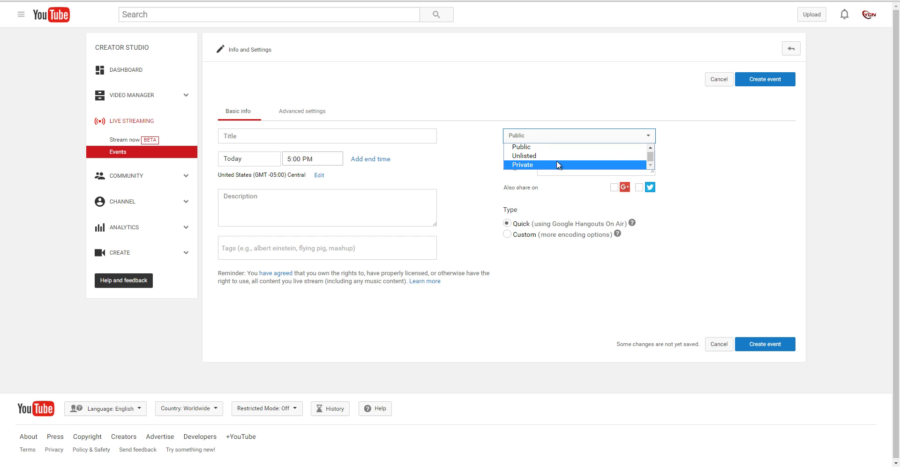
left_click(557, 147)
triple_click(590, 289)
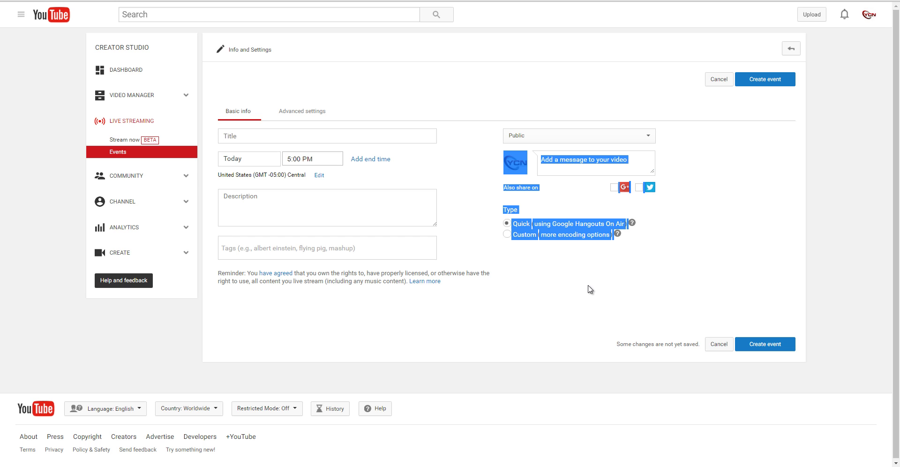
left_click(746, 248)
left_click(328, 111)
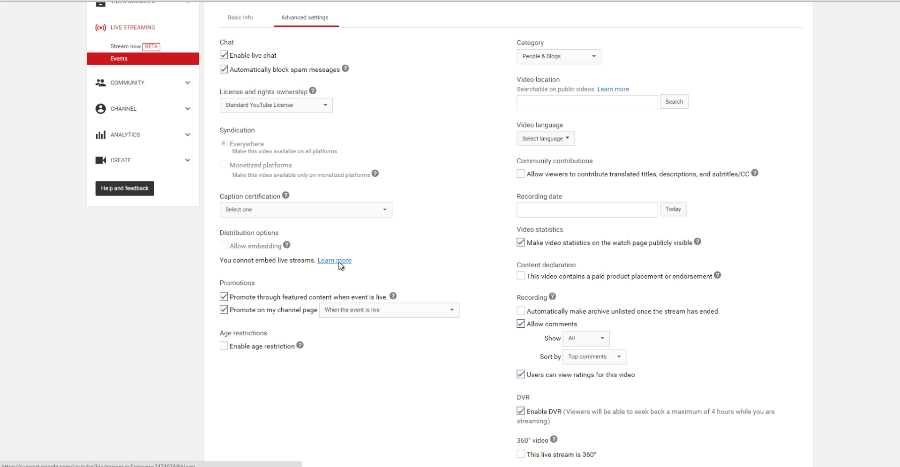
left_click(340, 262)
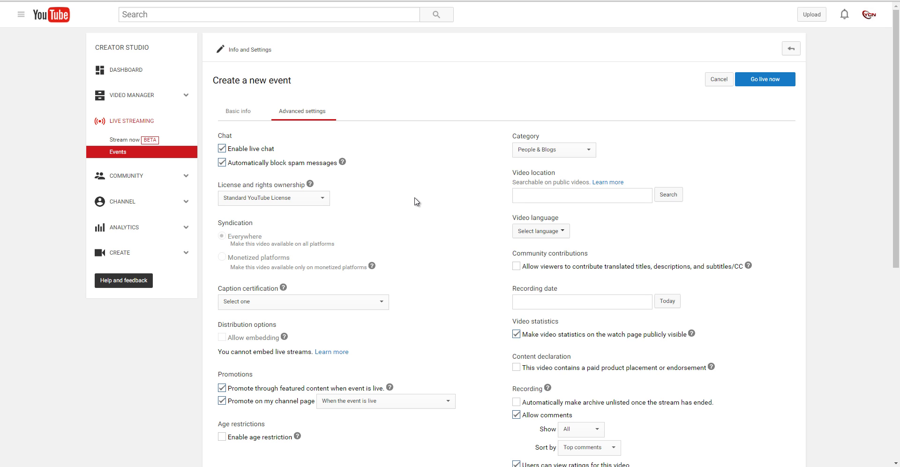
scroll(484, 188, "down", 2)
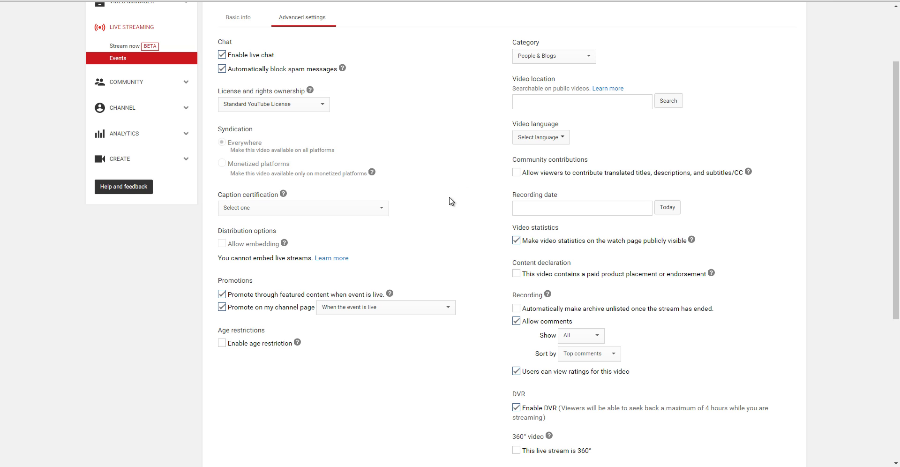
Step: From Status and features, follow the Embed live streams card's AdSense link to Monetization
left_click(115, 110)
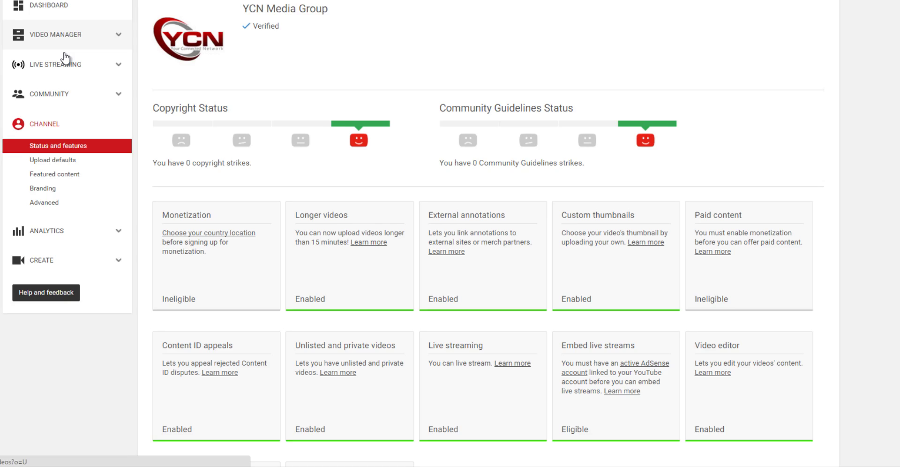
scroll(830, 54, "down", 3)
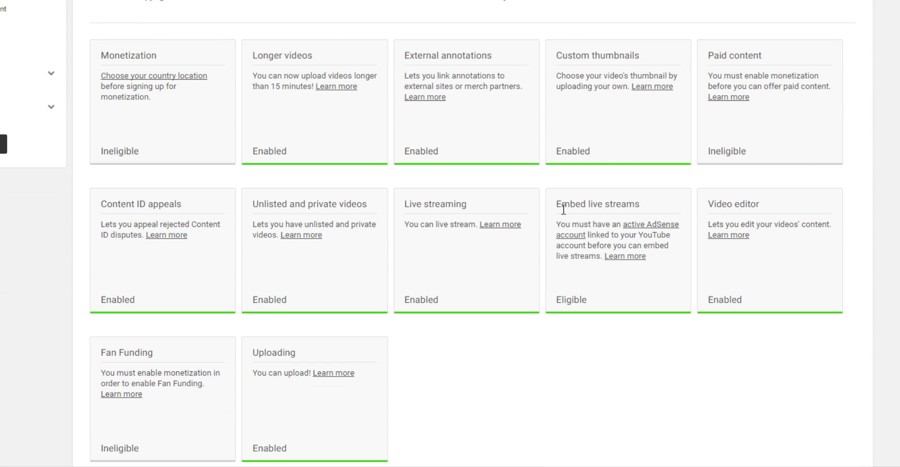
left_click_drag(561, 206, 648, 204)
left_click(624, 200)
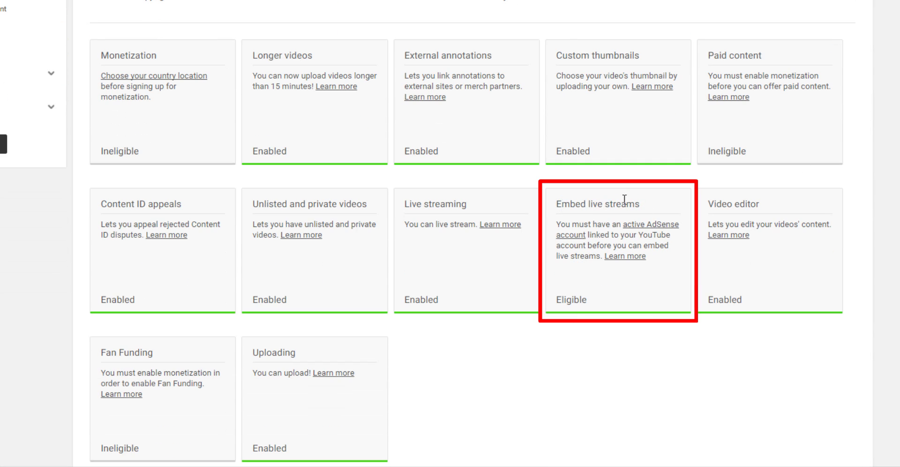
left_click(659, 226)
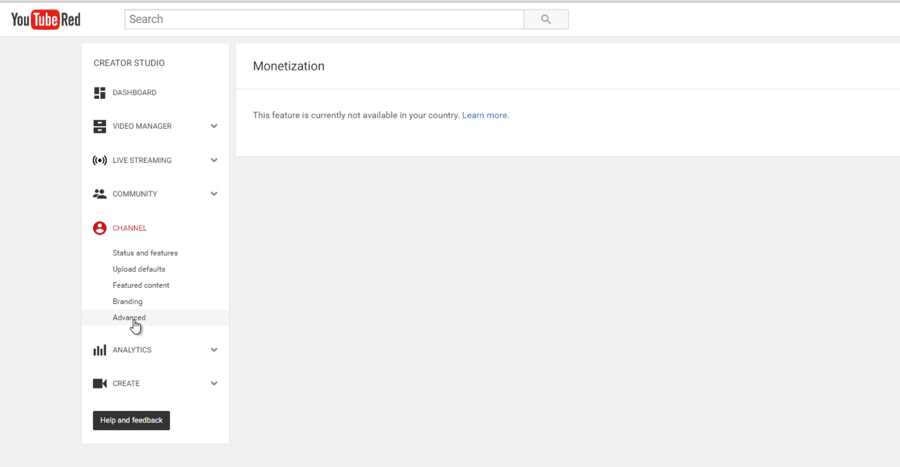
Step: Set the channel country to United States in Channel > Advanced settings
left_click(135, 320)
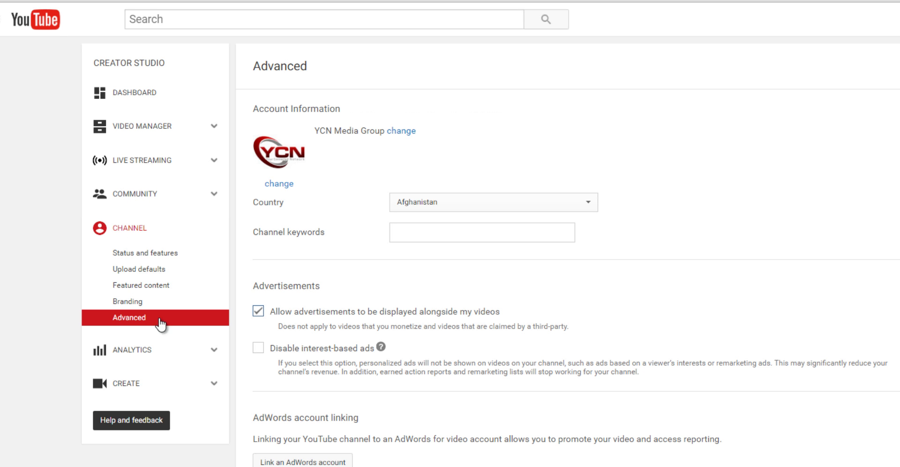
left_click(441, 201)
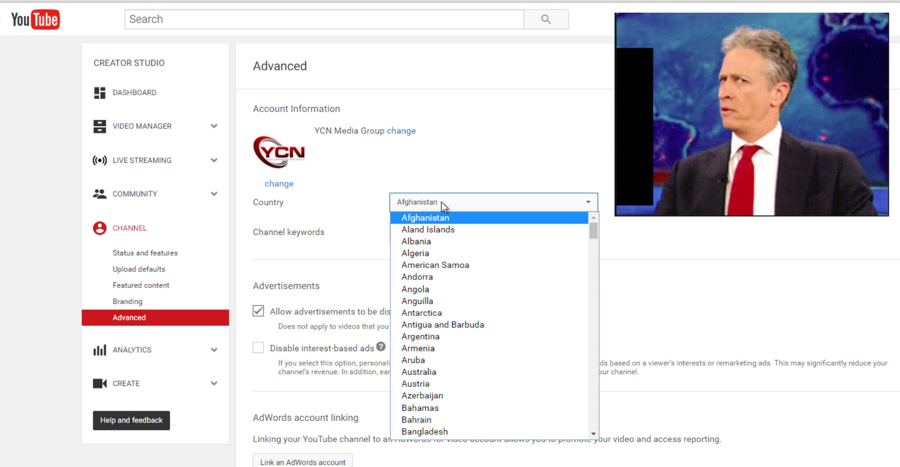
key("u")
key("s")
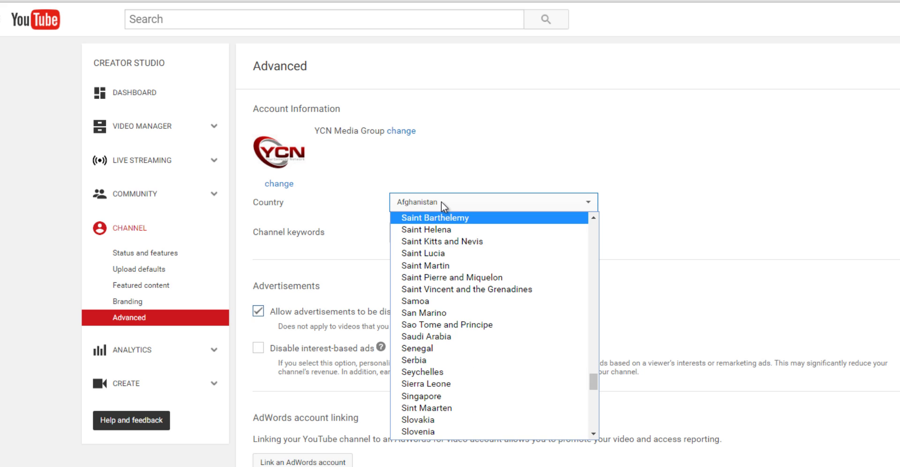
key("Return")
type("united states")
key("Tab")
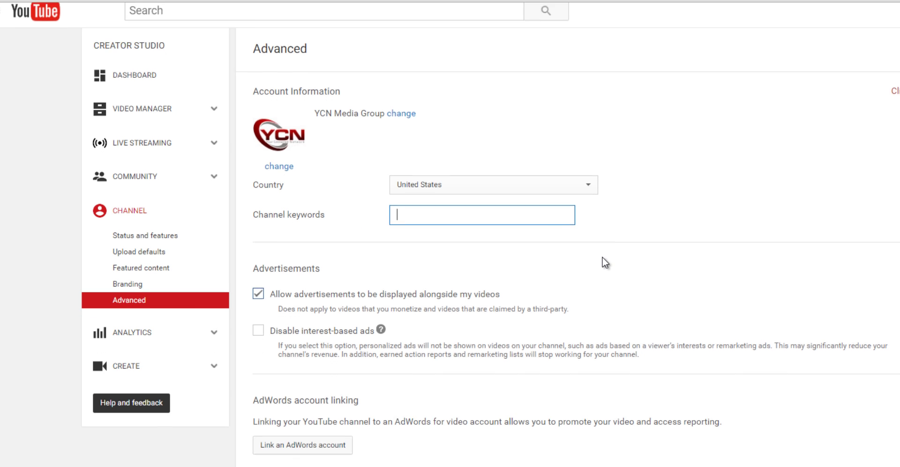
Step: Save the advanced channel settings and check the 'Your changes were saved.' banner
scroll(469, 300, "down", 3)
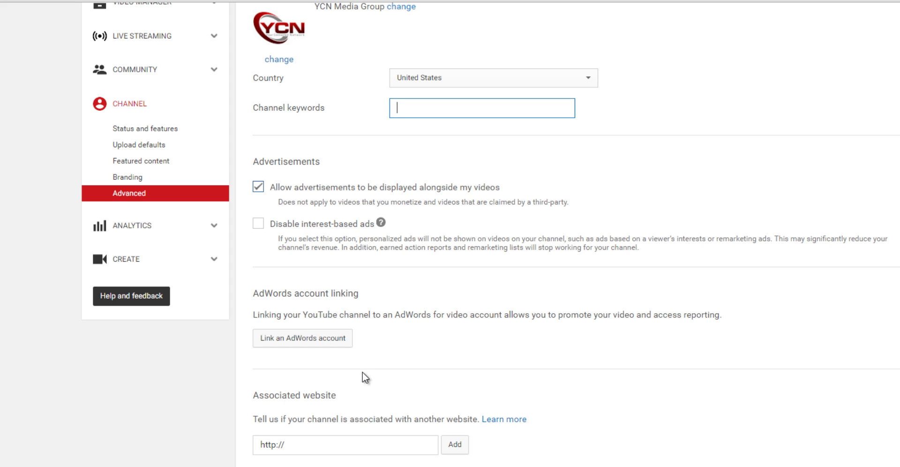
scroll(365, 374, "down", 1)
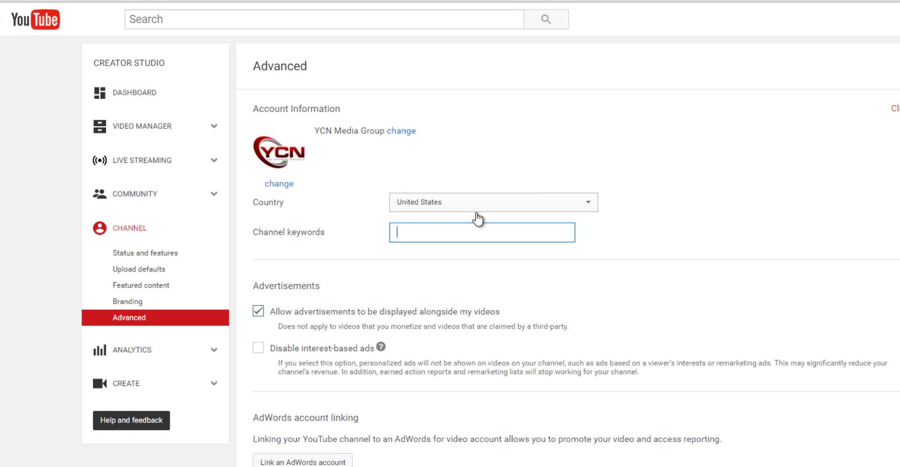
left_click(710, 249)
scroll(706, 290, "down", 9)
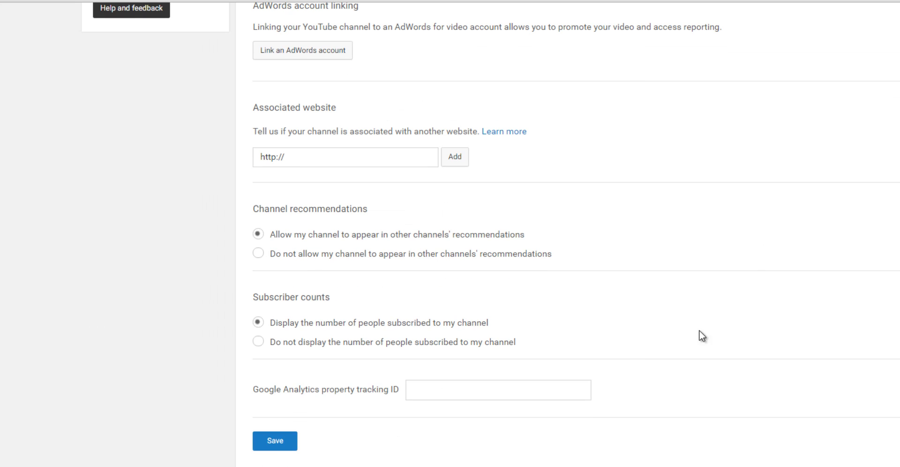
left_click(281, 445)
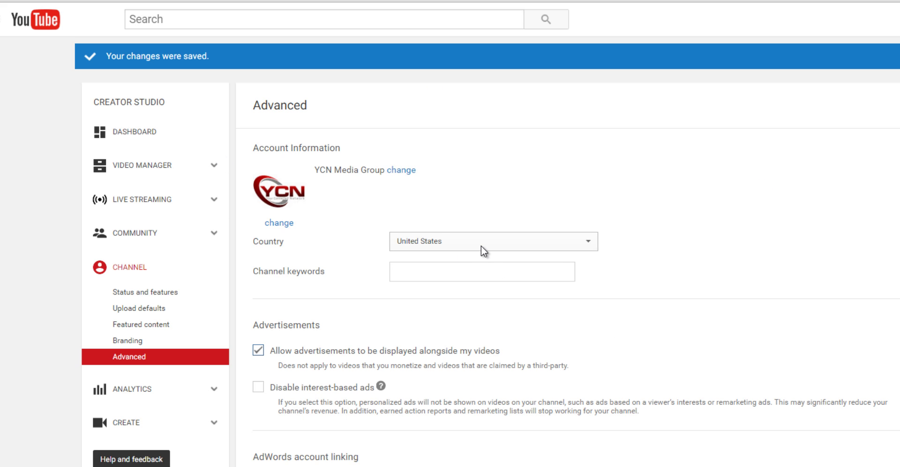
scroll(665, 314, "down", 3)
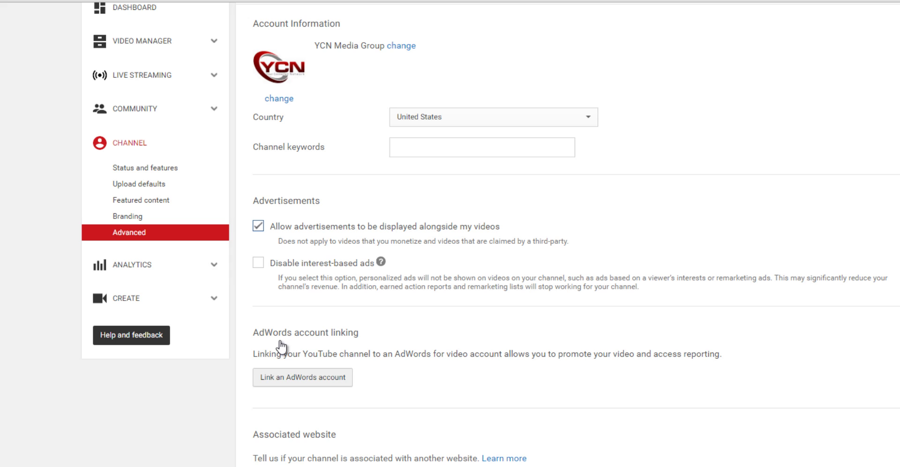
Step: Reach the Monetization page via Status and features and choose Enable My Account
left_click(145, 168)
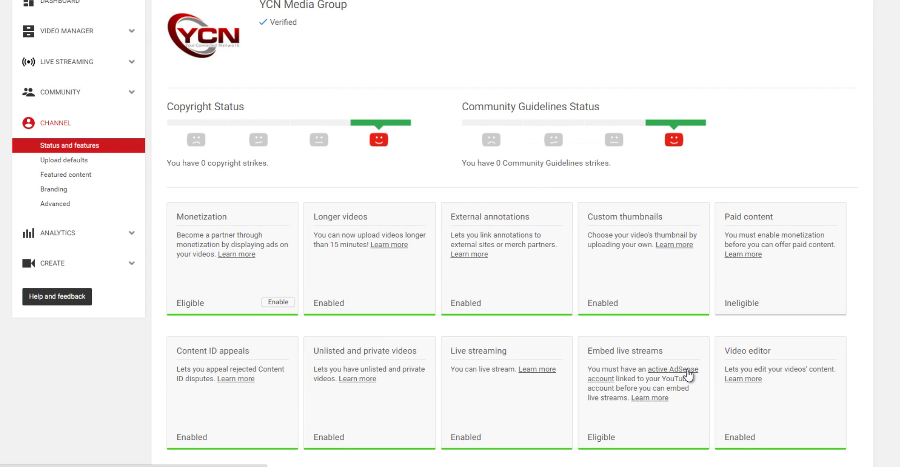
left_click(688, 375)
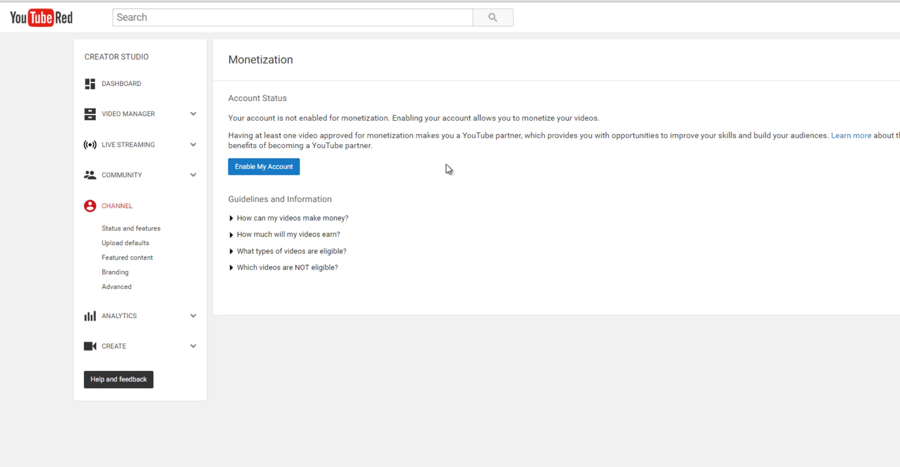
left_click(248, 169)
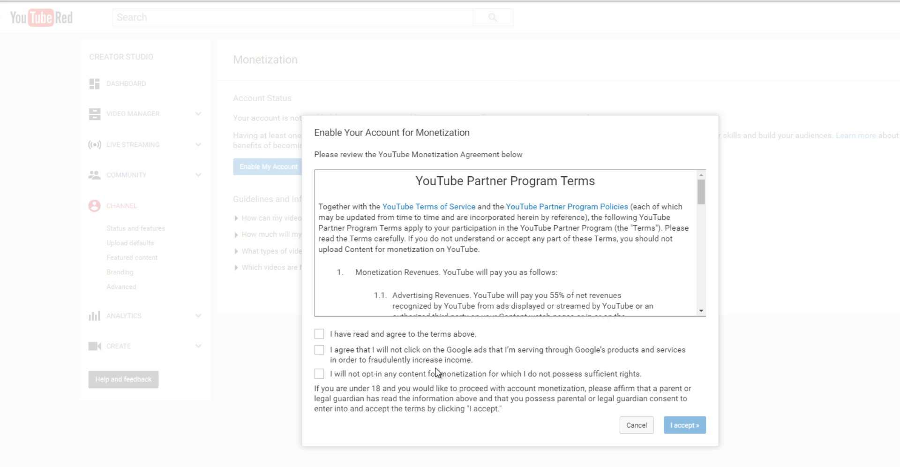
Step: Tick all three Partner Program agreement statements and accept the terms
left_click(320, 335)
left_click(320, 351)
left_click(321, 374)
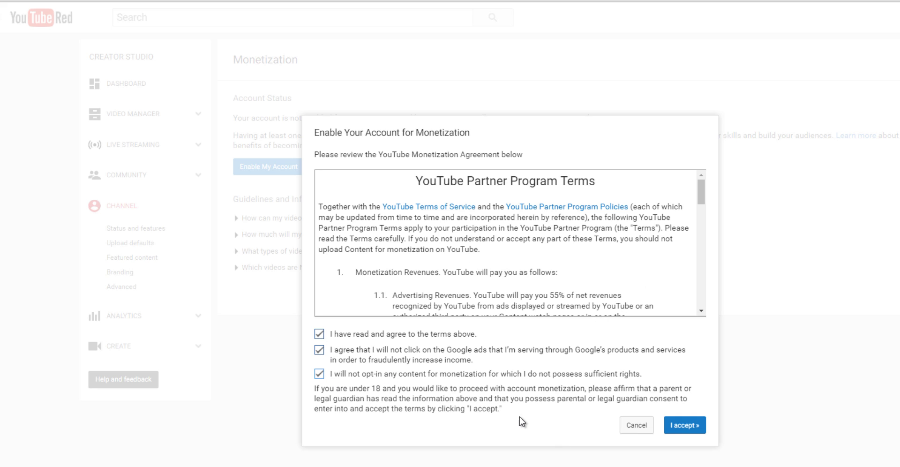
left_click(684, 425)
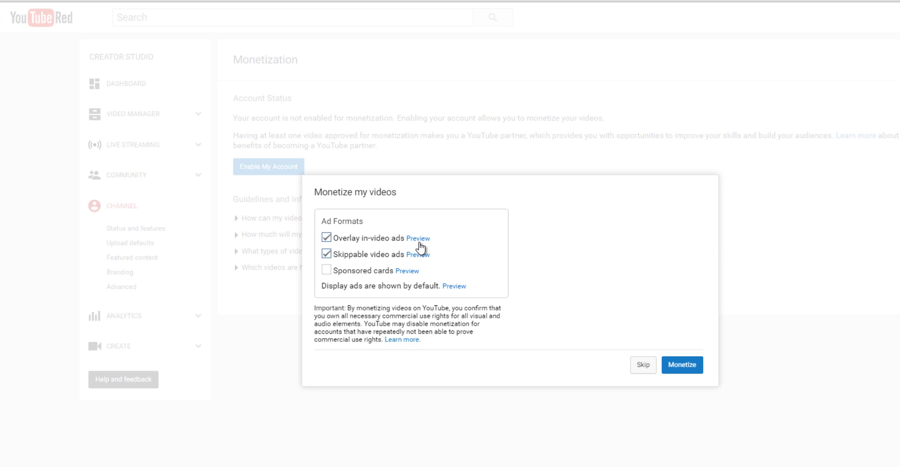
Step: Uncheck Overlay in-video ads and Skippable video ads, then skip to finish monetization
mouse_move(420, 239)
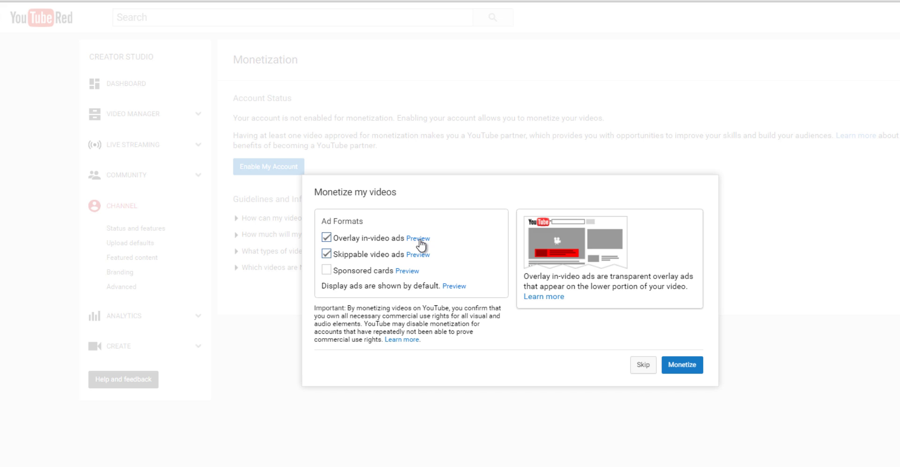
mouse_move(421, 256)
mouse_move(409, 273)
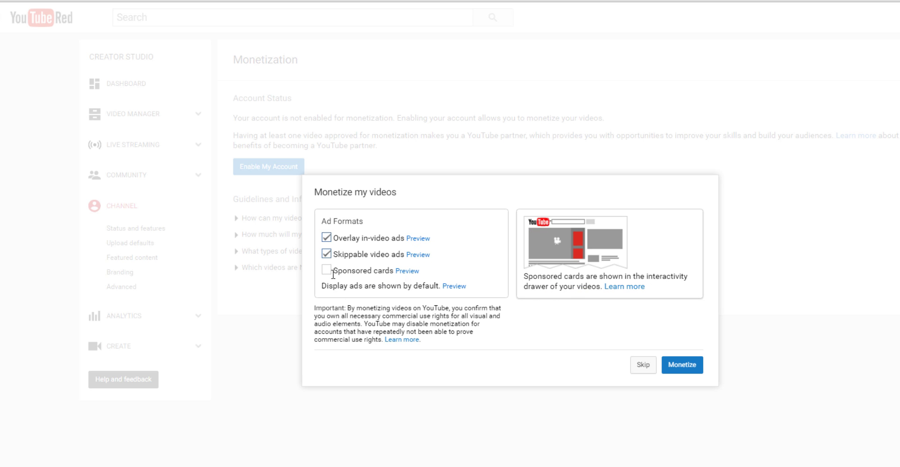
left_click(327, 238)
left_click(326, 253)
left_click_drag(327, 286, 427, 286)
left_click(420, 287)
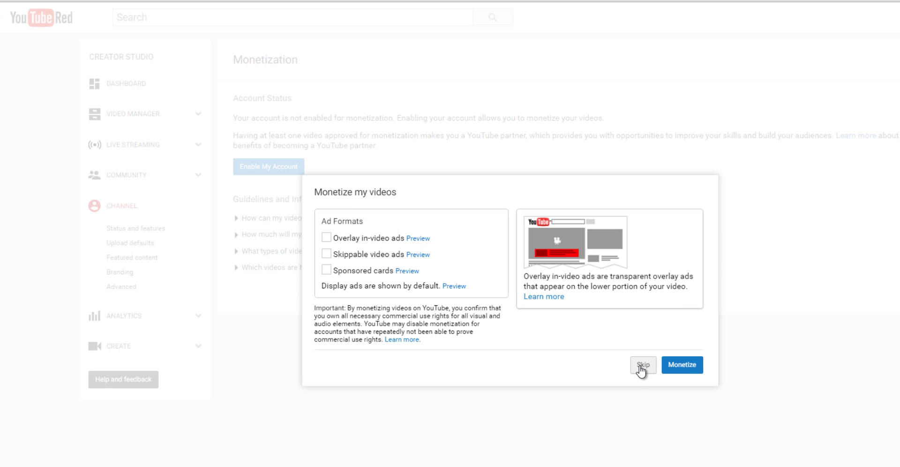
left_click(687, 369)
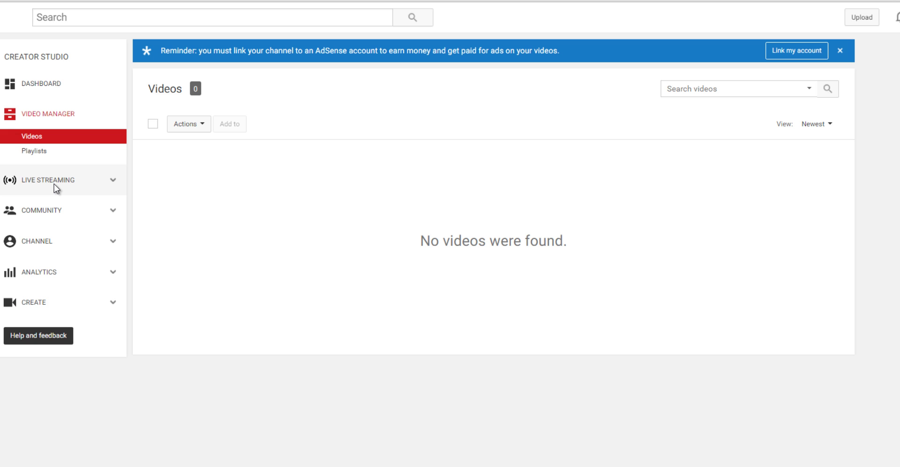
Step: Open Live Streaming > Events, create a new live event, and scroll its Advanced settings
left_click(54, 184)
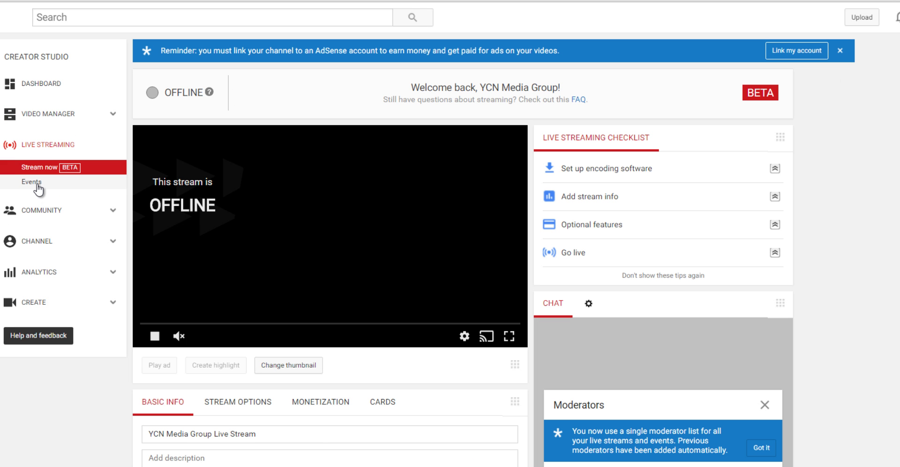
left_click(37, 185)
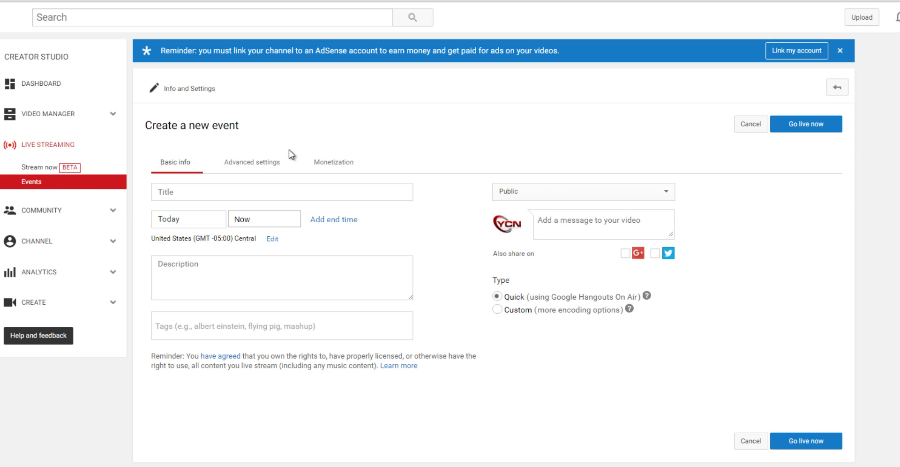
left_click(275, 164)
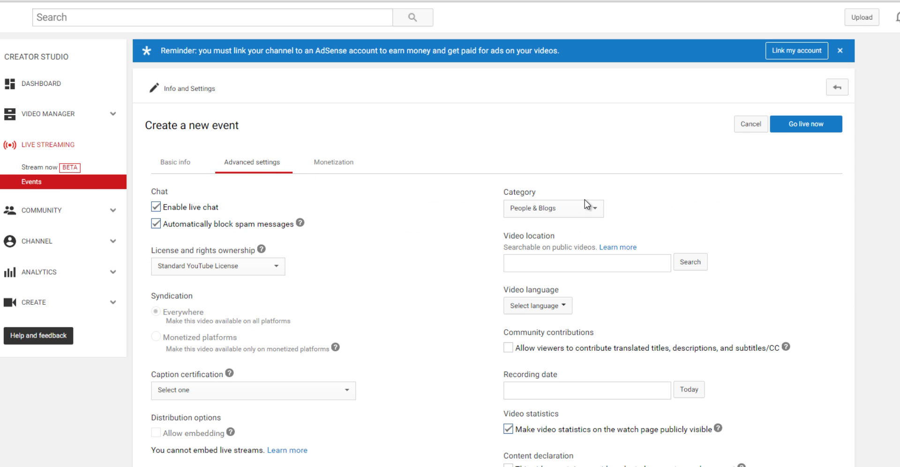
scroll(169, 334, "down", 2)
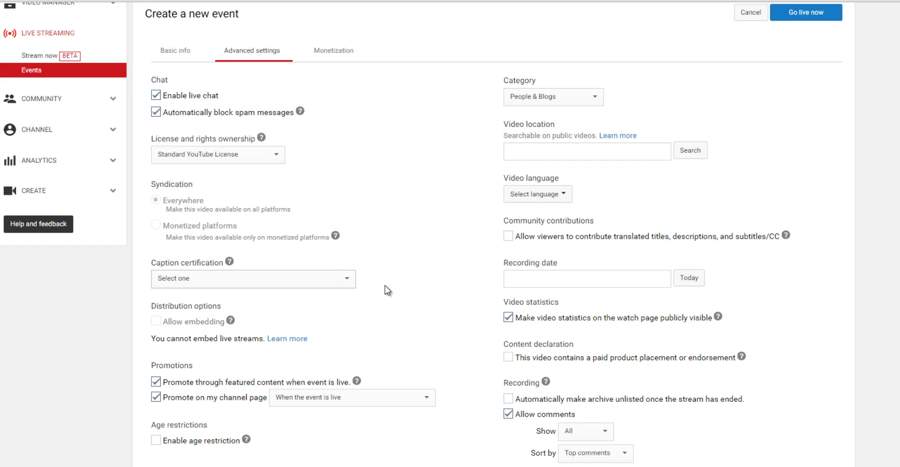
scroll(385, 286, "up", 2)
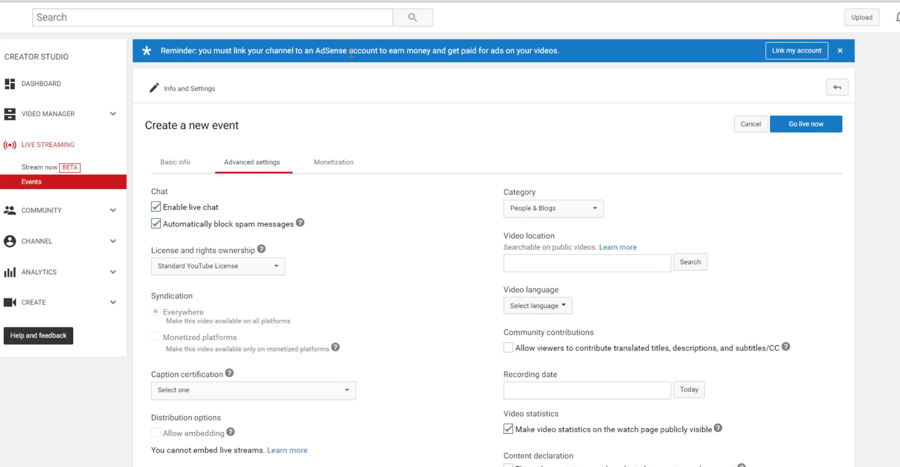
Step: Follow the reminder's Link my account to AdSense and sign in with the Google account
left_click(795, 51)
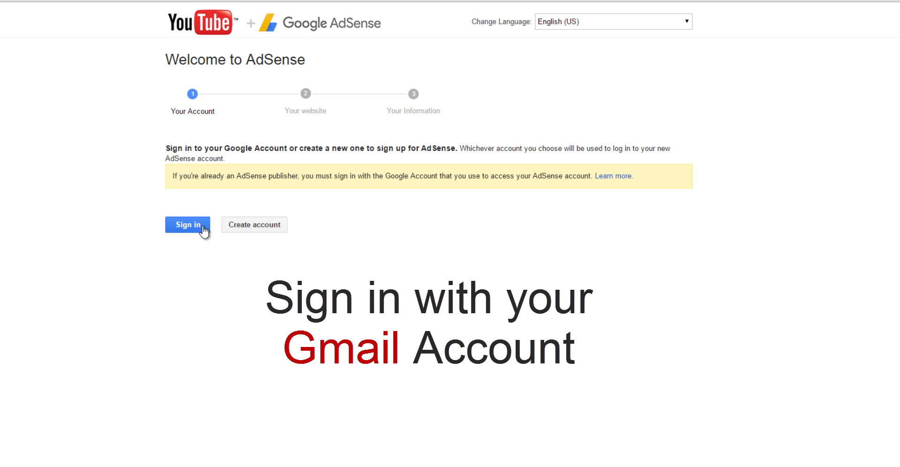
left_click(281, 226)
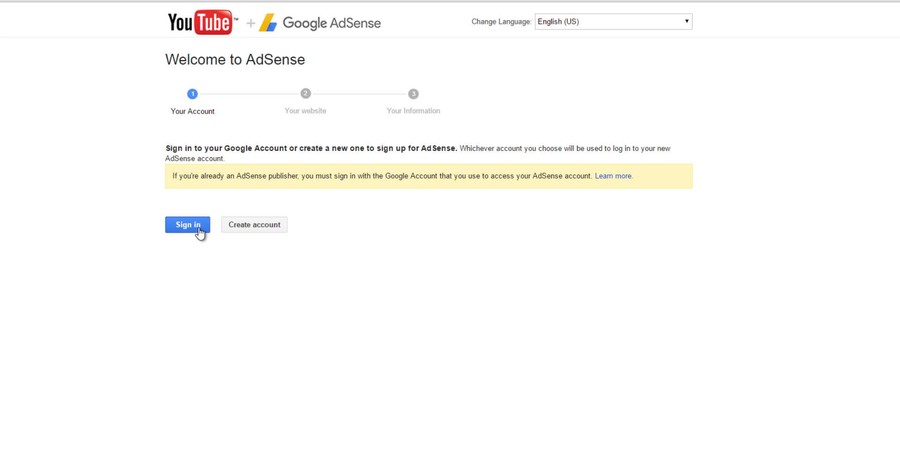
left_click(187, 224)
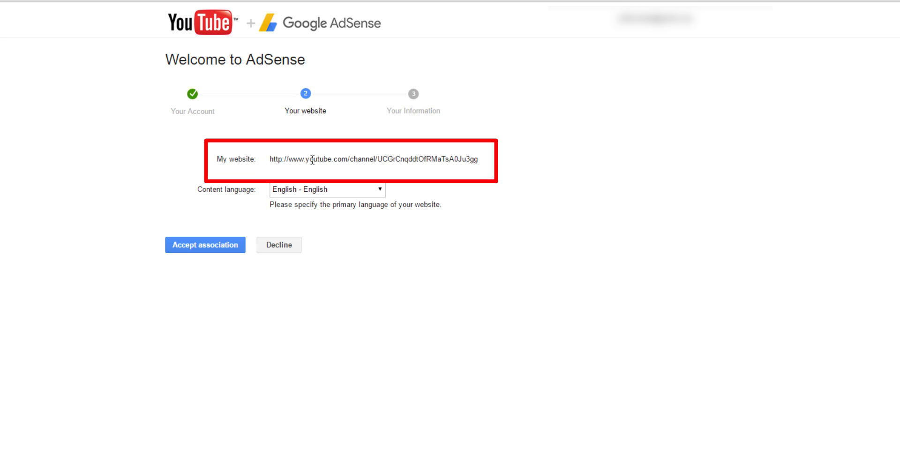
Step: Verify the channel's YouTube URL as the website and accept the AdSense association
left_click_drag(270, 158, 495, 161)
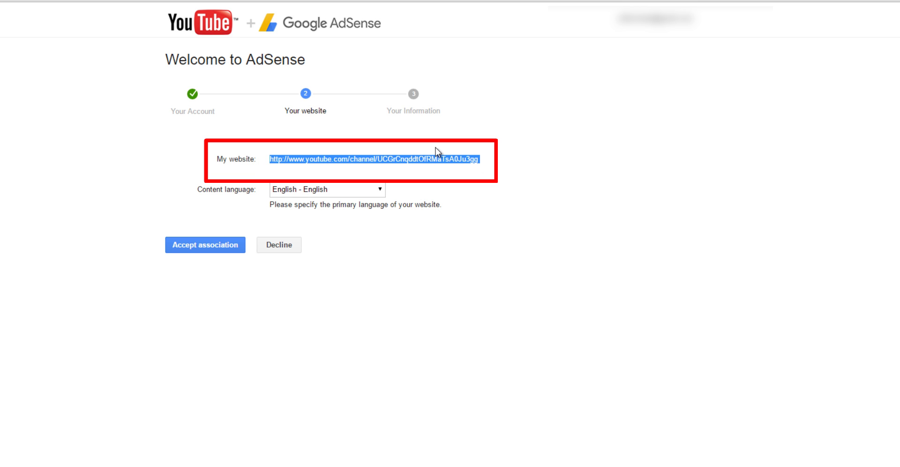
left_click(392, 157)
left_click(202, 256)
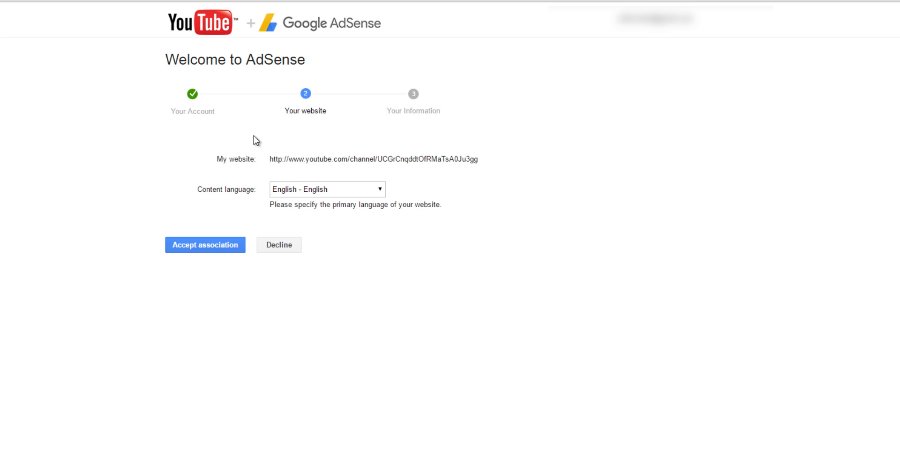
left_click_drag(288, 159, 476, 158)
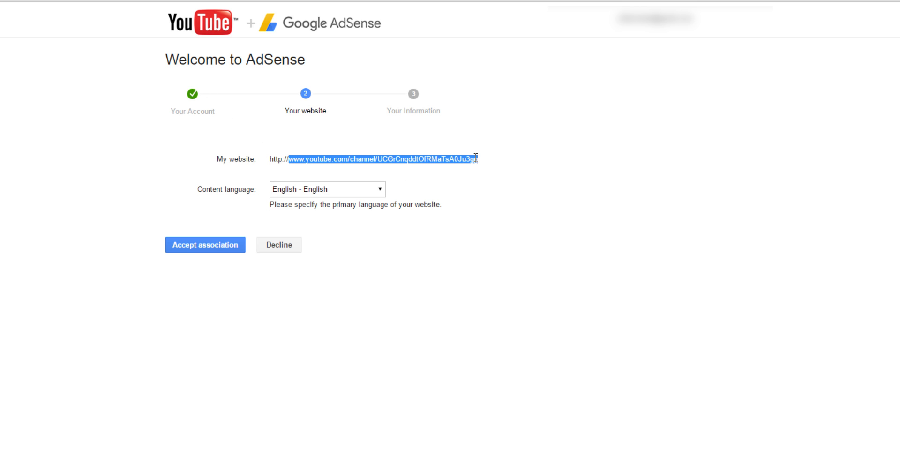
left_click(372, 162)
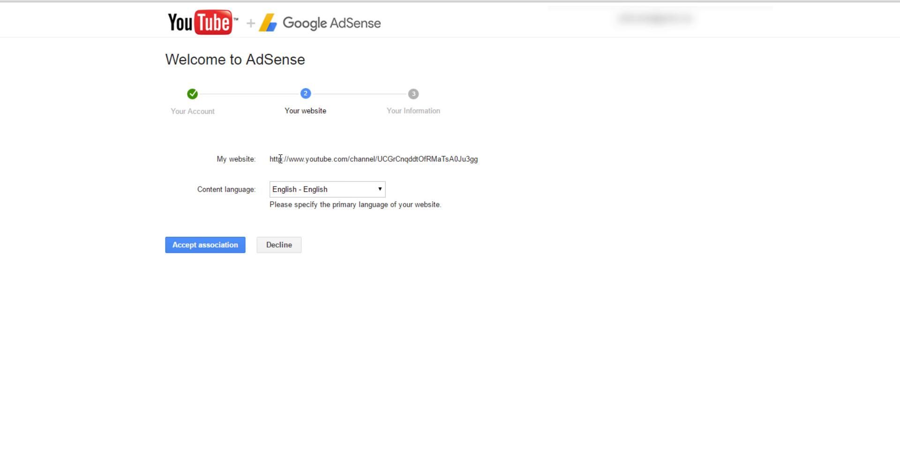
left_click(207, 251)
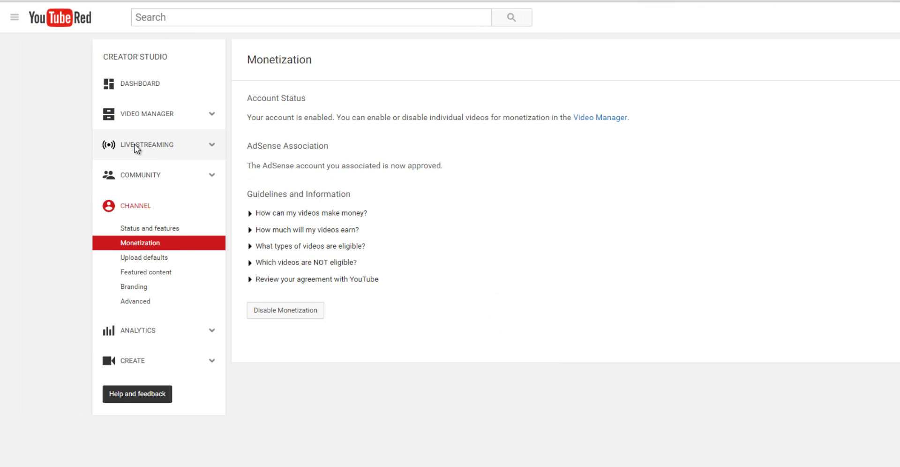
Step: Create a new live event from Live Streaming and confirm Allow embedding is checked under Advanced settings
left_click(134, 145)
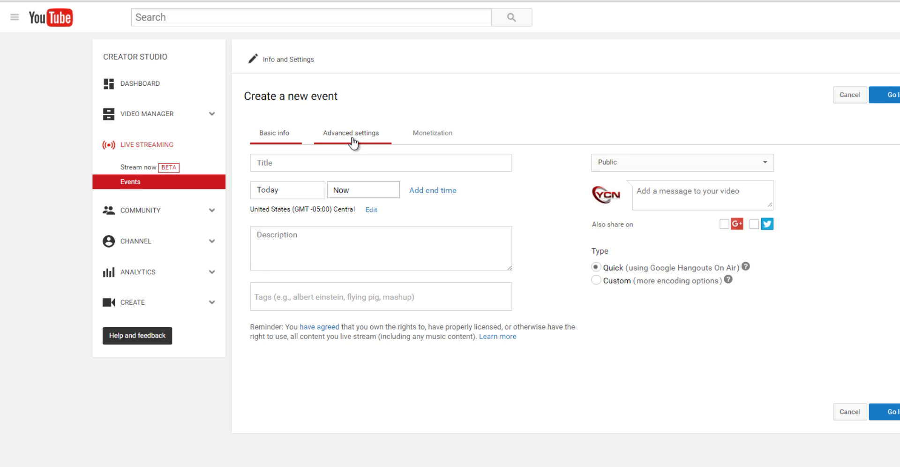
left_click(353, 134)
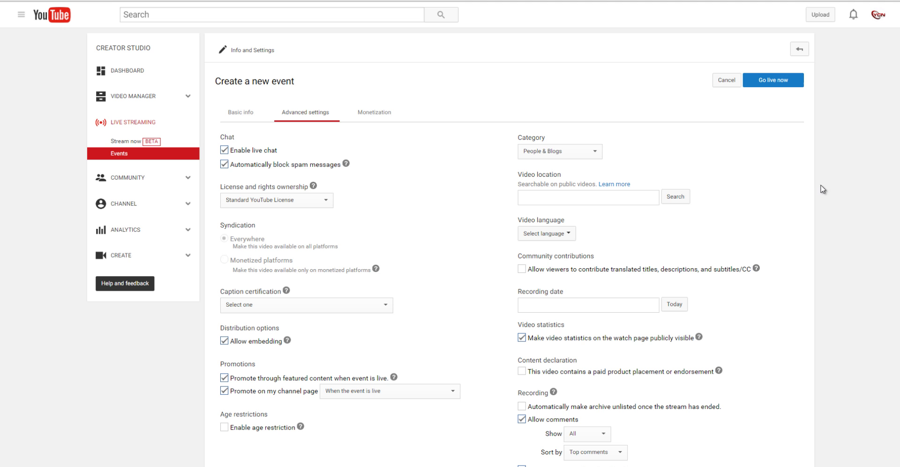
left_click(841, 182)
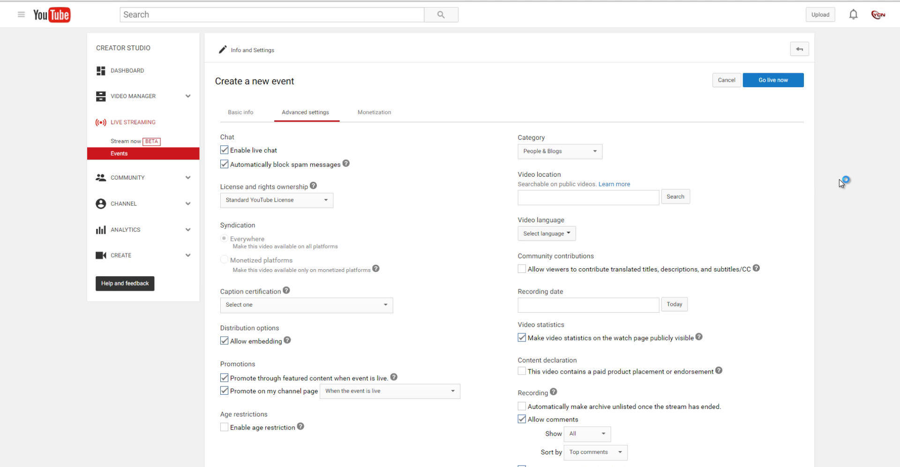